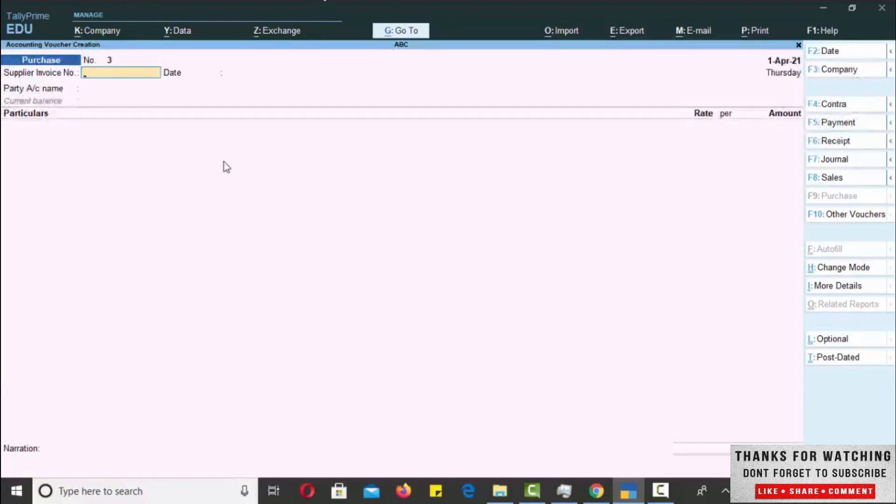
- Start a purchase voucher with supplier invoice number CASH001PUR, invoice date 1-Apr-21 and Cash as the party account
click(824, 128)
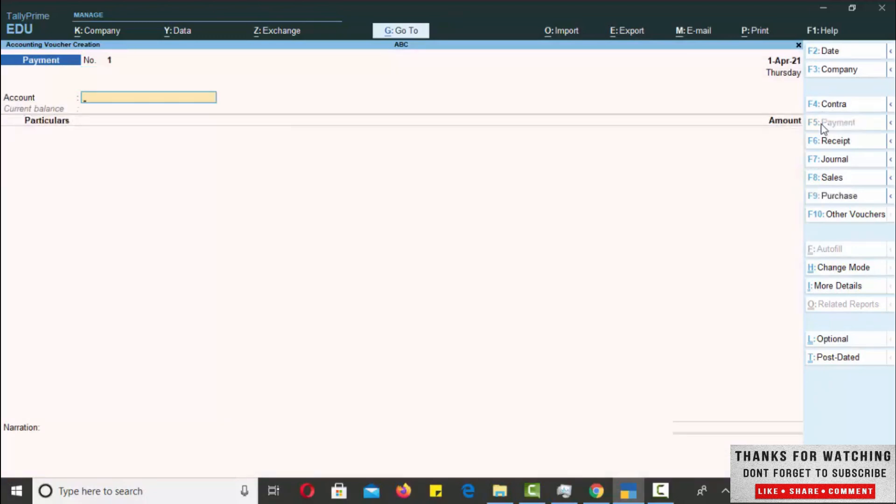
click(855, 200)
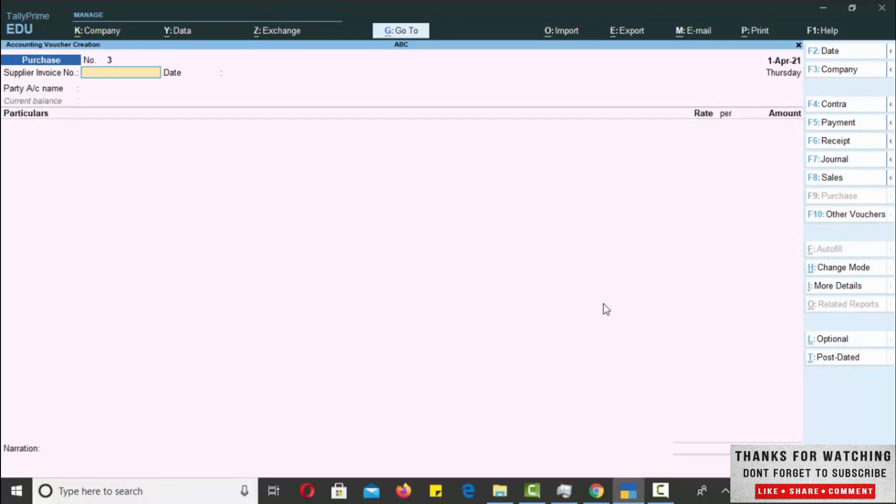
text(CASH001PUR)
key(Return)
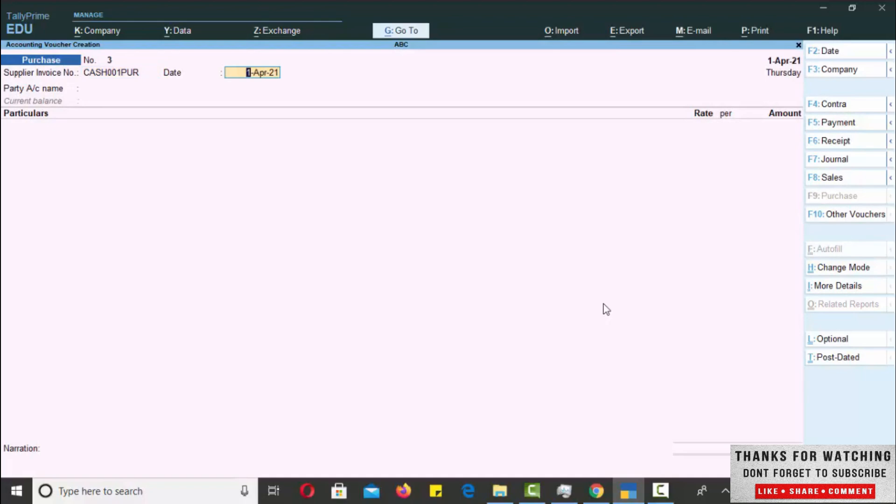
key(Return)
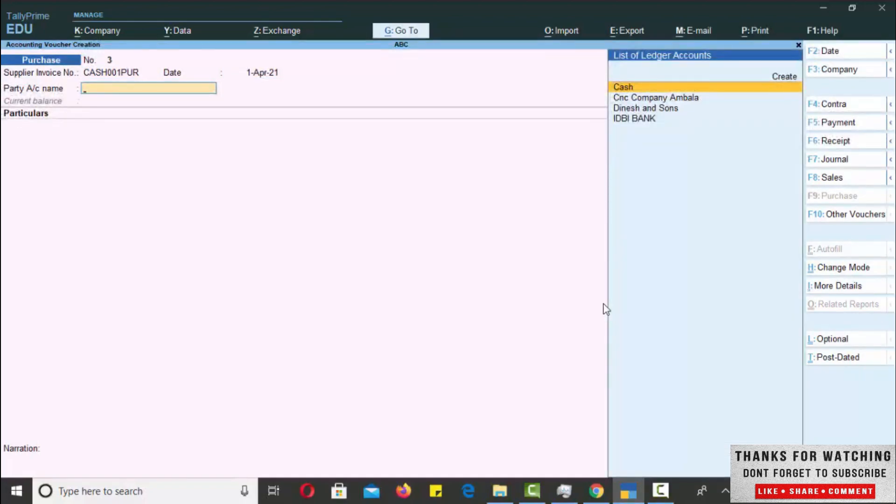
key(Return)
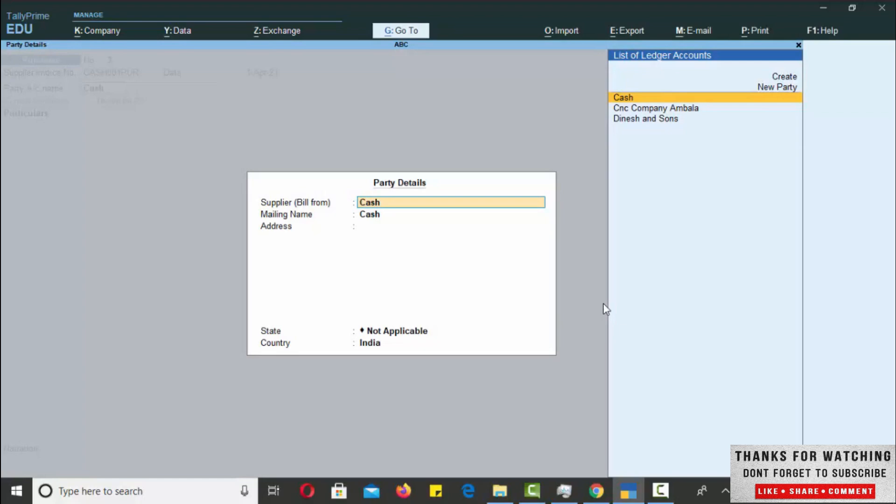
- Fill in the party details with new supplier CROWN COMPANY, a blank address and Haryana as the state
text(CROWN COM)
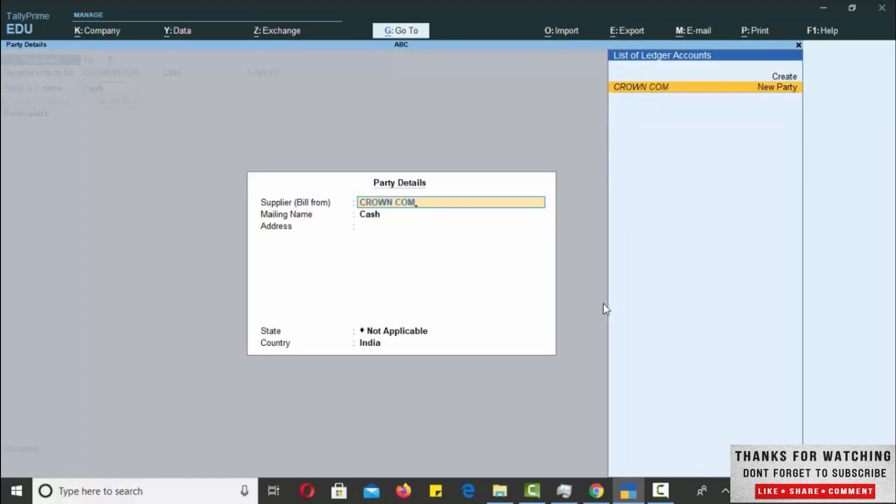
text(PANY)
key(Return)
key(Return)
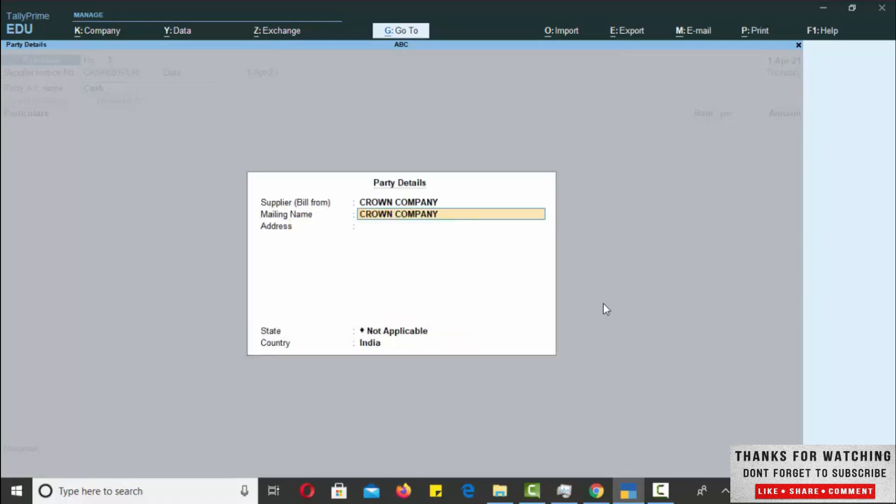
key(Return)
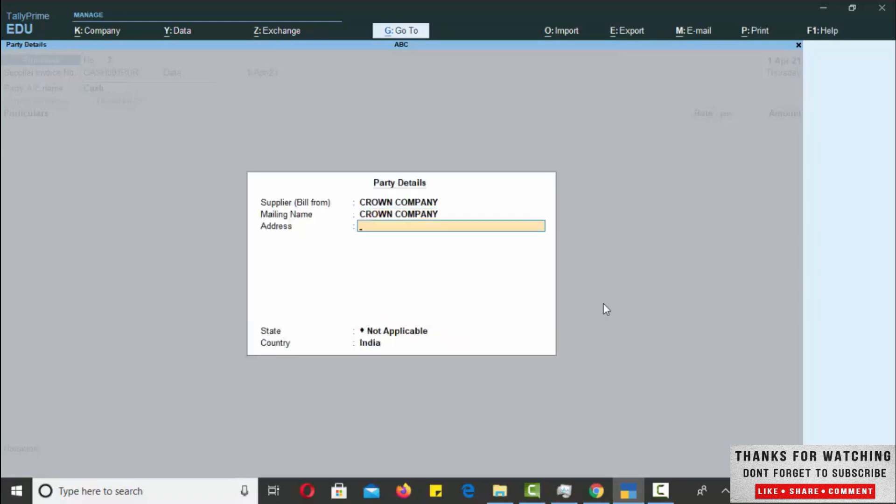
key(Return)
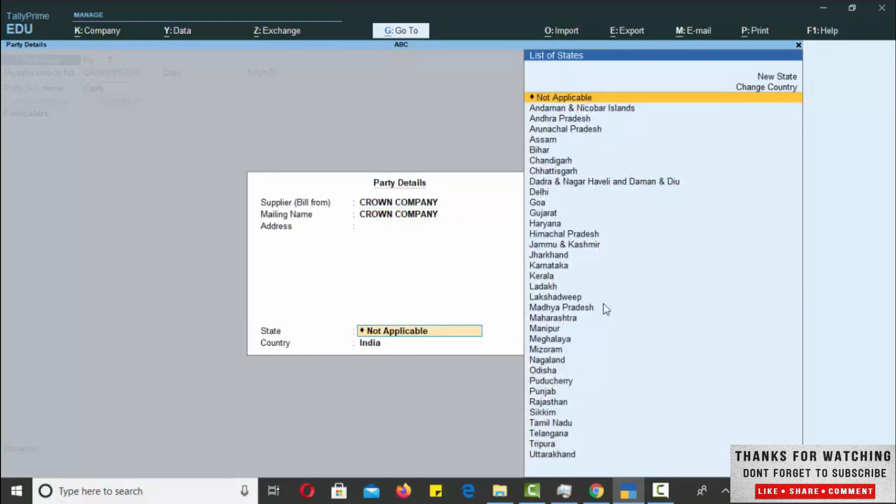
text(ha)
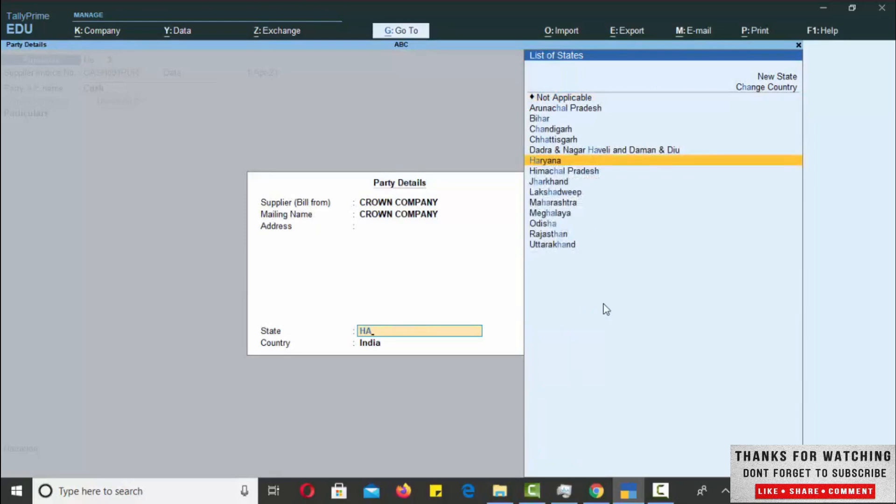
key(Return)
key(Return)
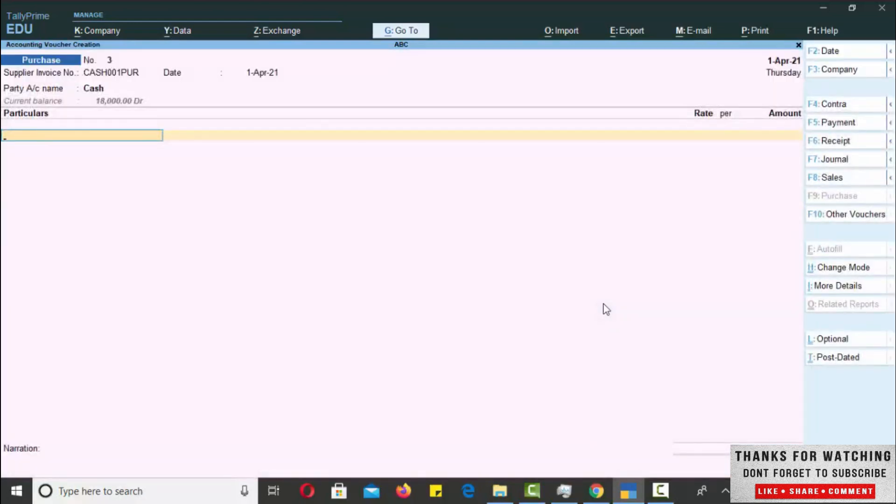
- Add the Local Purchase ledger to the voucher with an amount of 8000 and end the ledger entries
text(pur)
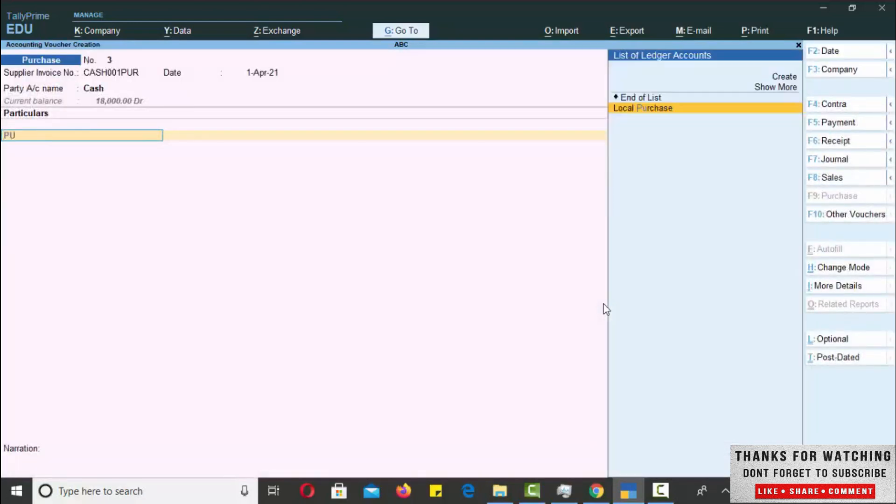
key(Return)
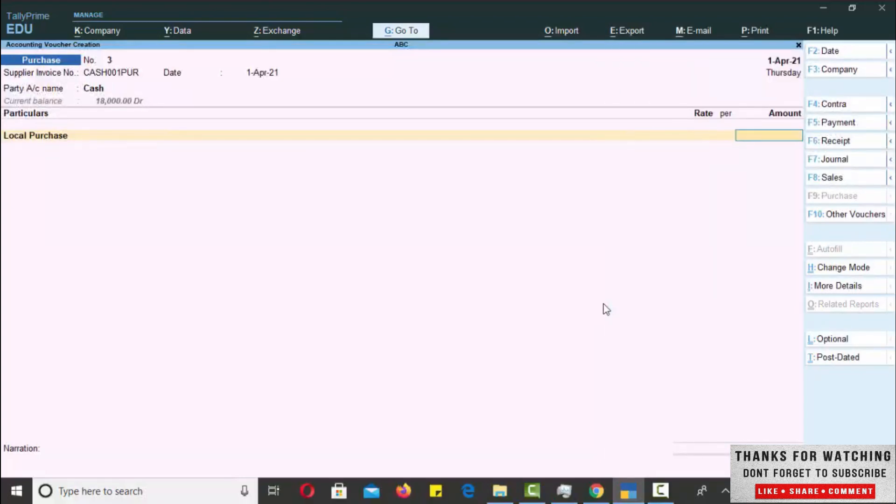
text(8000)
key(BackSpace)
key(BackSpace)
key(BackSpace)
key(BackSpace)
text(8000)
key(Return)
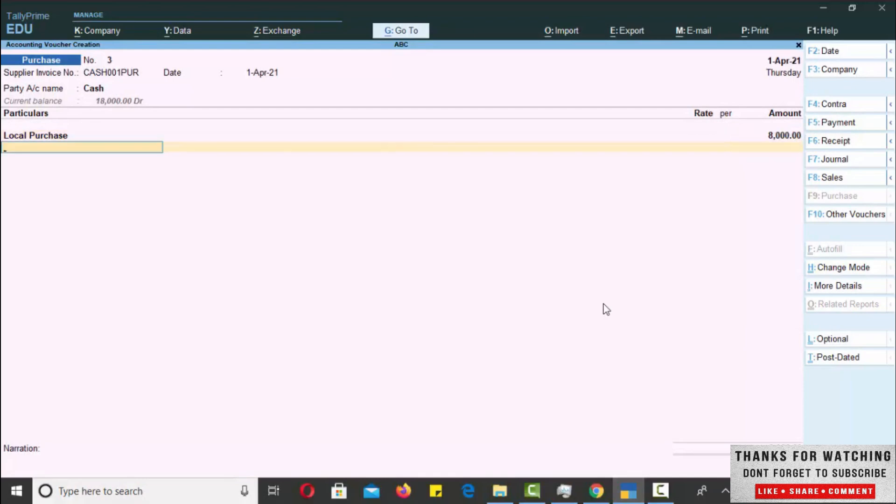
key(Return)
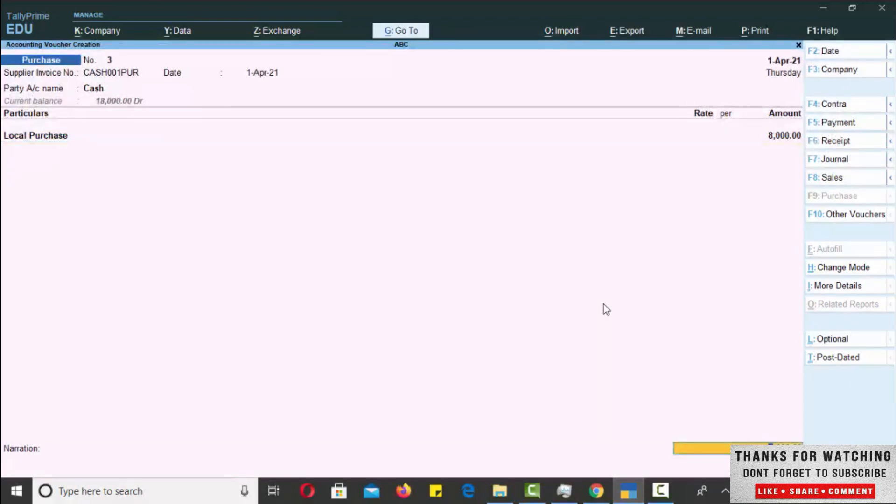
- Enter the narration CASH PURCHASE and return to editing the voucher without accepting it
key(Return)
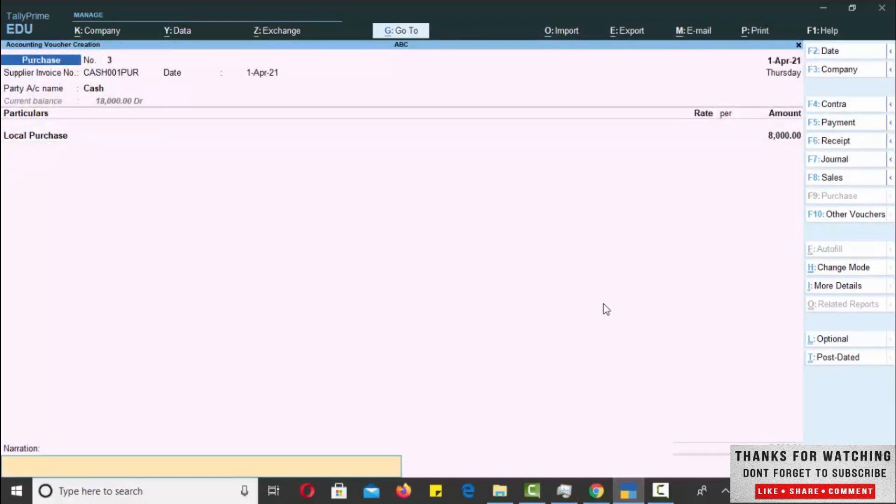
text(CASH PURCHASE)
key(Return)
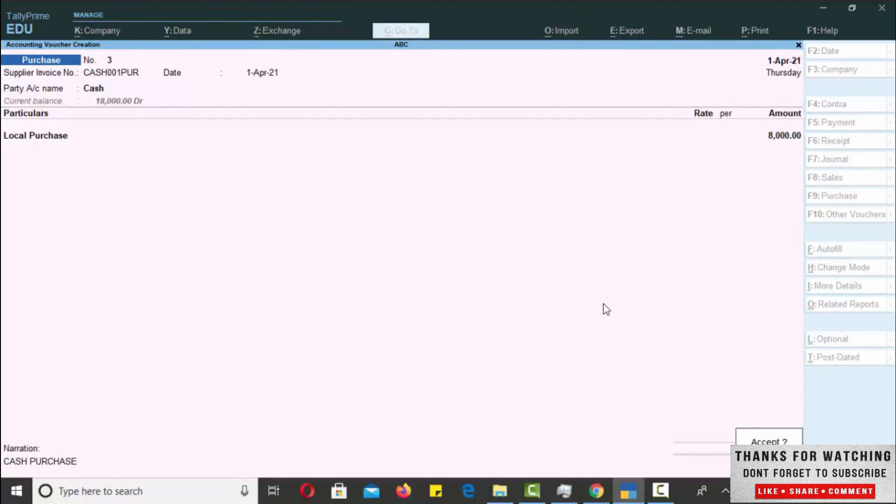
key(Escape)
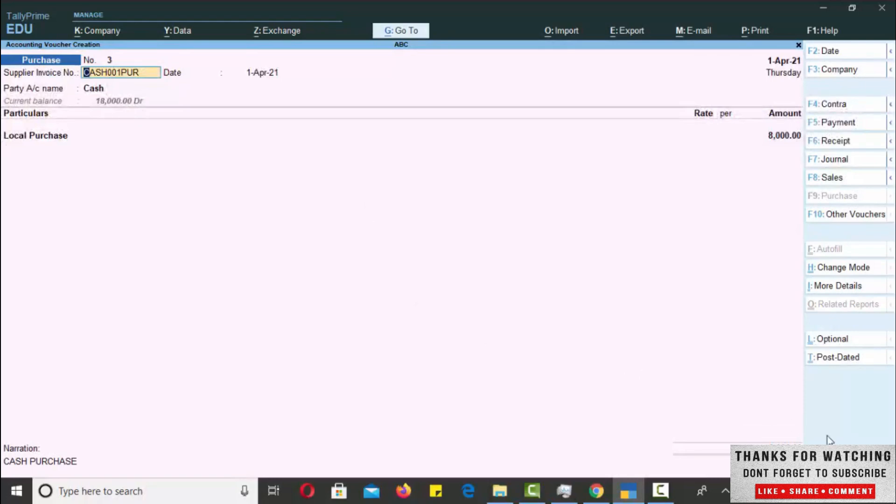
- Open the voucher configuration and switch Show more configurations to No and back to Yes
key(F12)
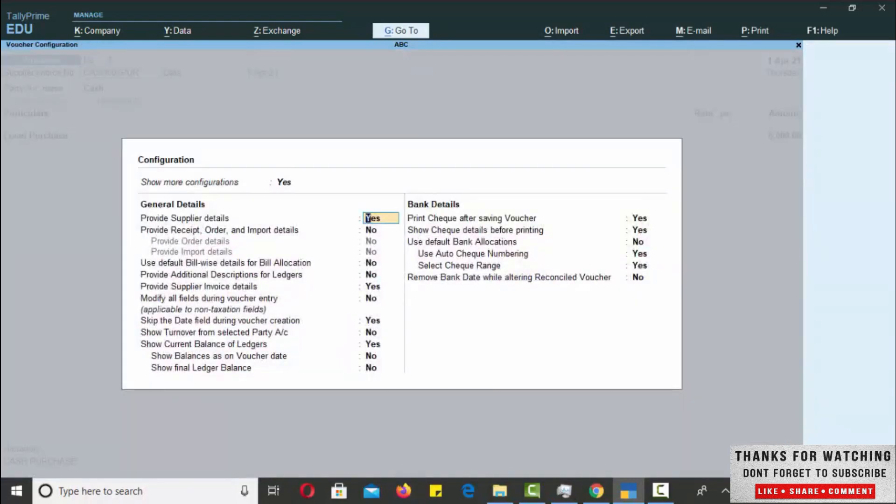
click(288, 183)
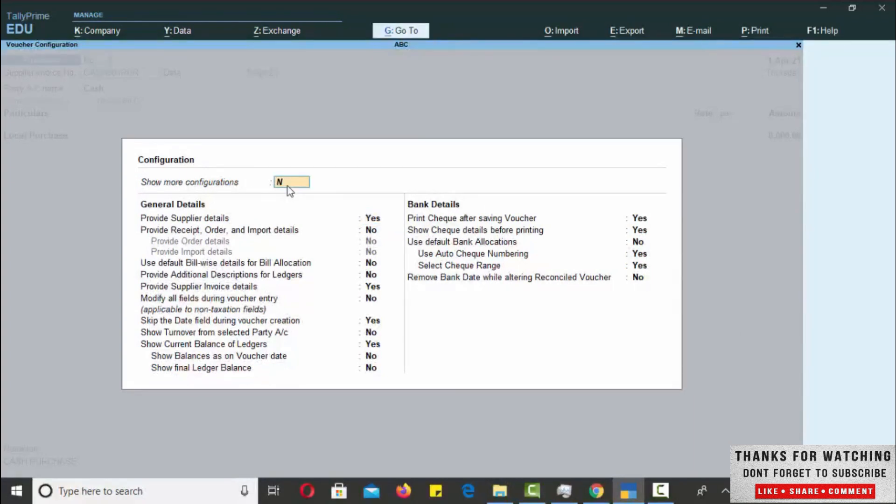
text(N)
key(Return)
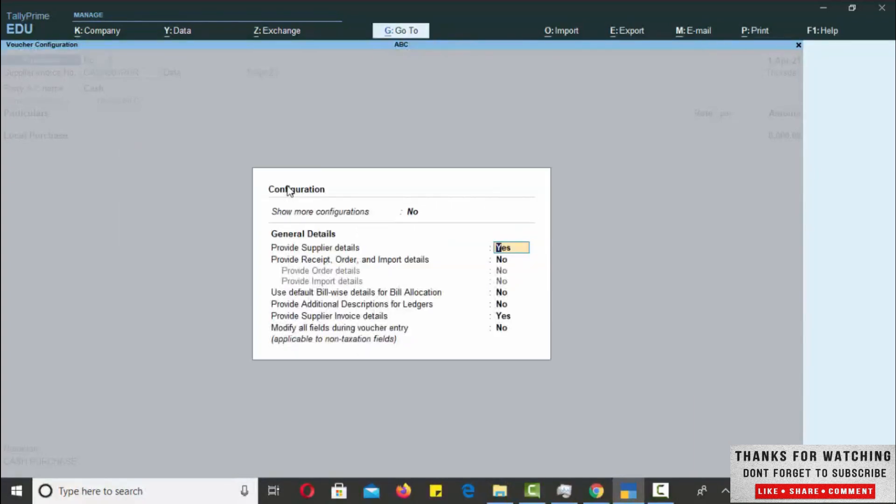
click(412, 213)
text(YES)
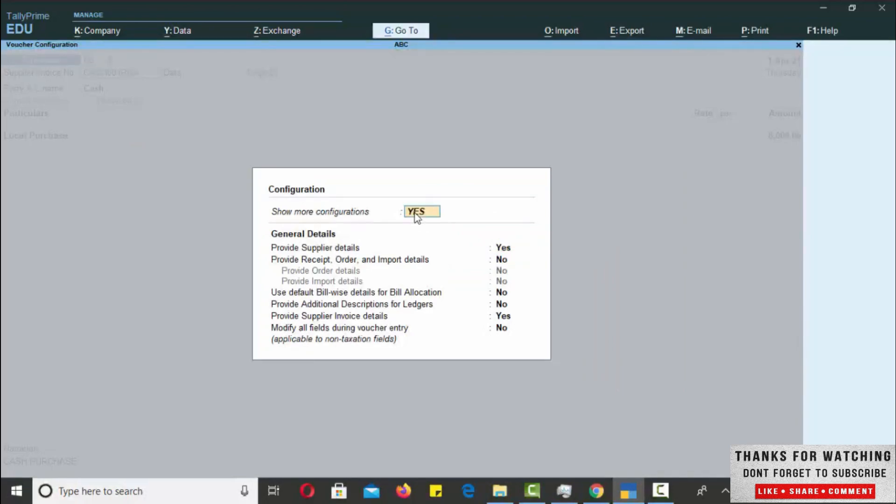
key(Return)
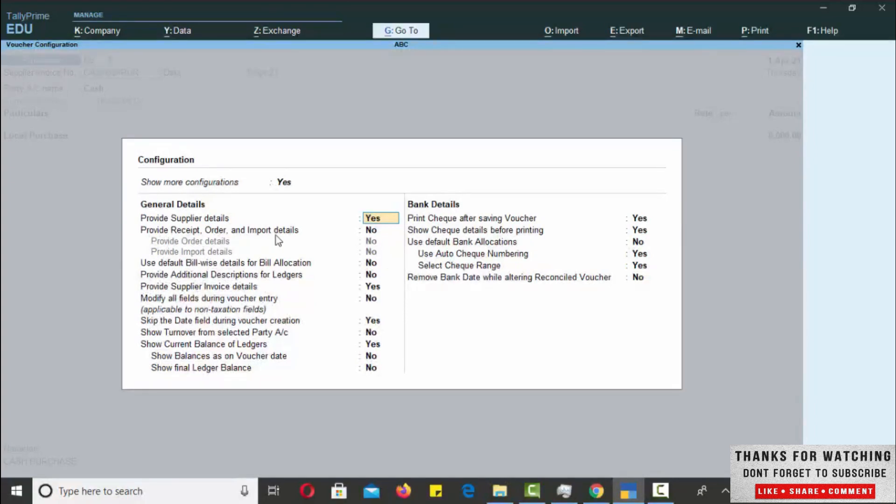
- Set Provide Receipt, Order, and Import details and Provide Order details to Yes, keep the other options and save the configuration
click(370, 230)
text(YES)
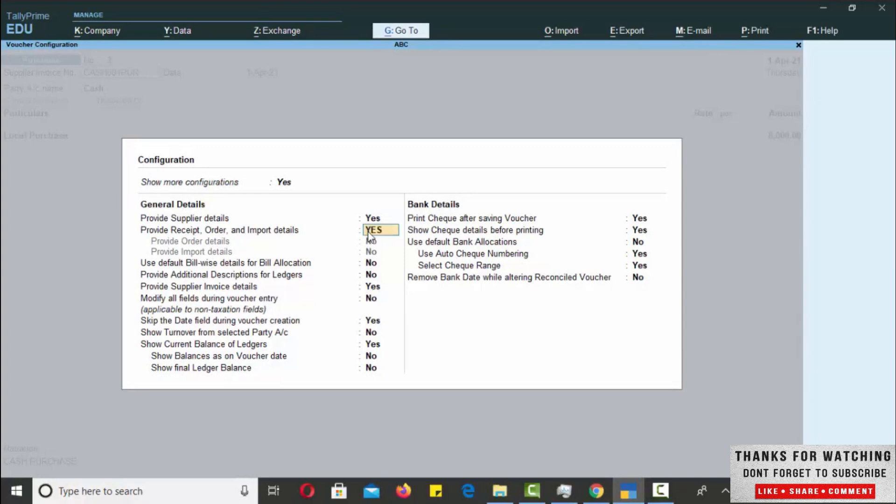
key(Return)
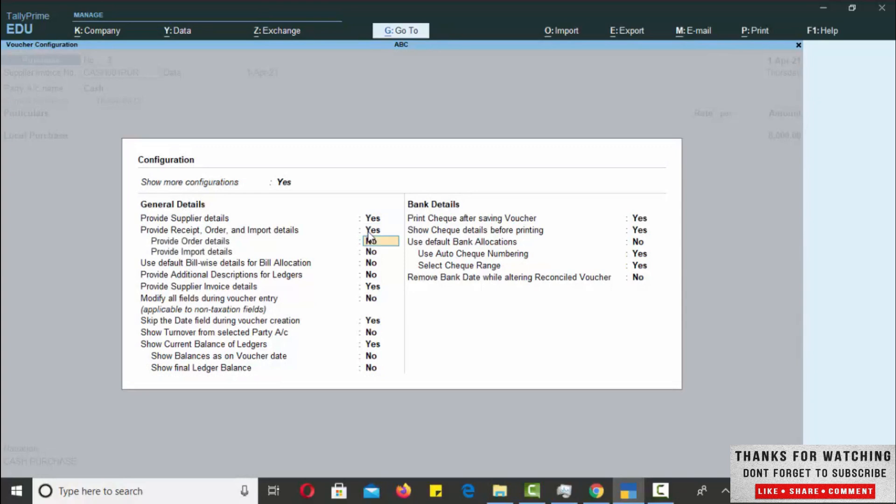
text(YES)
key(Return)
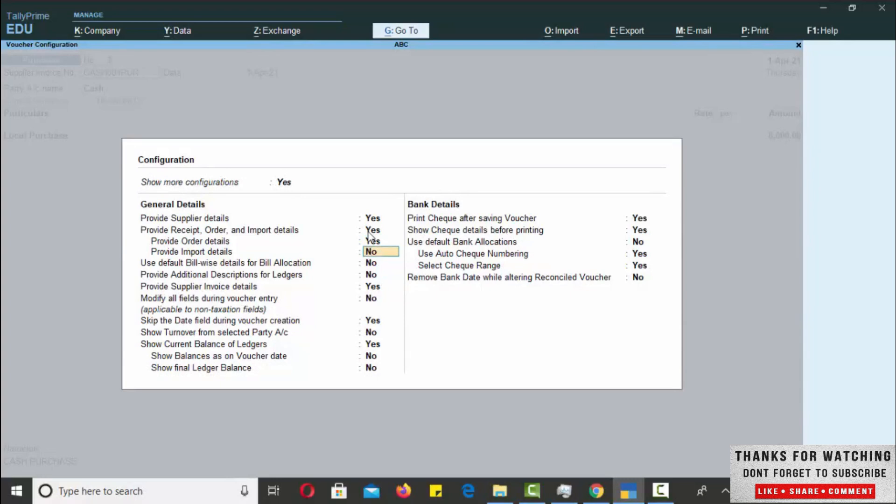
key(Return)
key(Return)
key(Return)
key(Return)
key(Return)
key(Return)
key(Return)
key(Return)
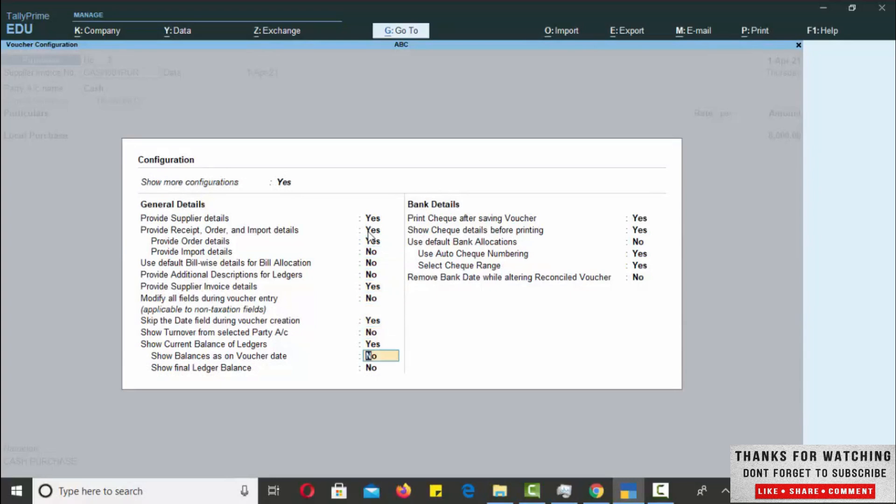
key(Return)
key(Return)
key(Return)
key(Return)
key(Return)
key(Return)
key(Return)
key(Return)
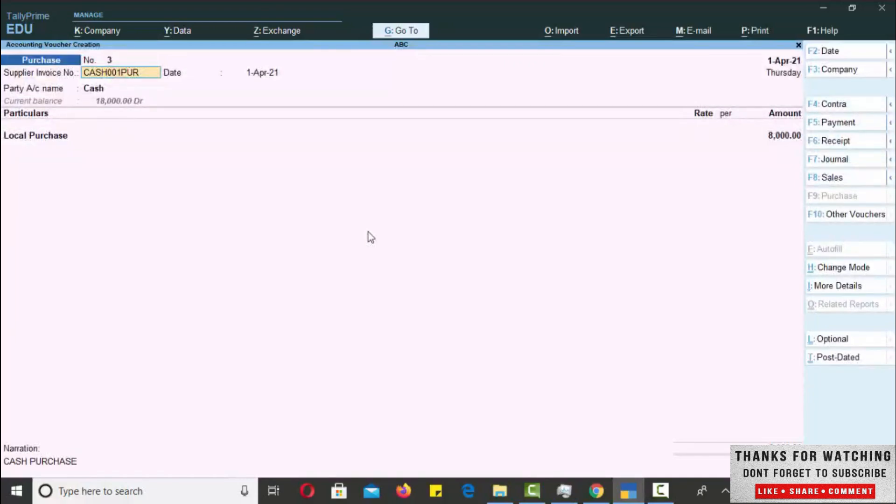
- Keep the voucher's supplier invoice number, invoice date and Cash party account, and proceed to the receipt details
key(Return)
key(Return)
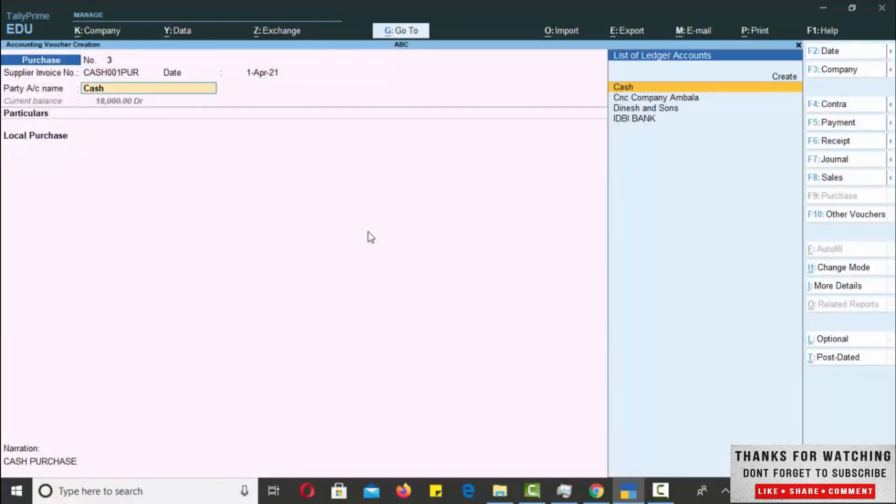
key(Return)
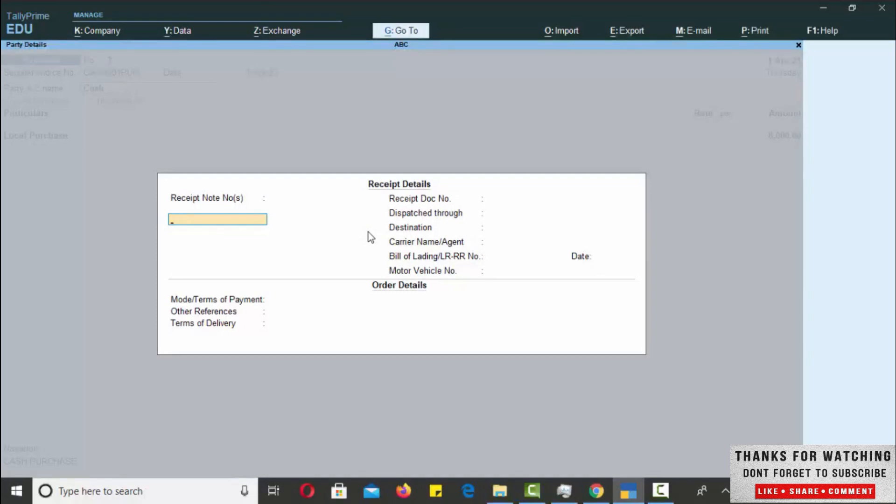
- Leave all receipt details and order details of the voucher blank and proceed to the party details
key(Return)
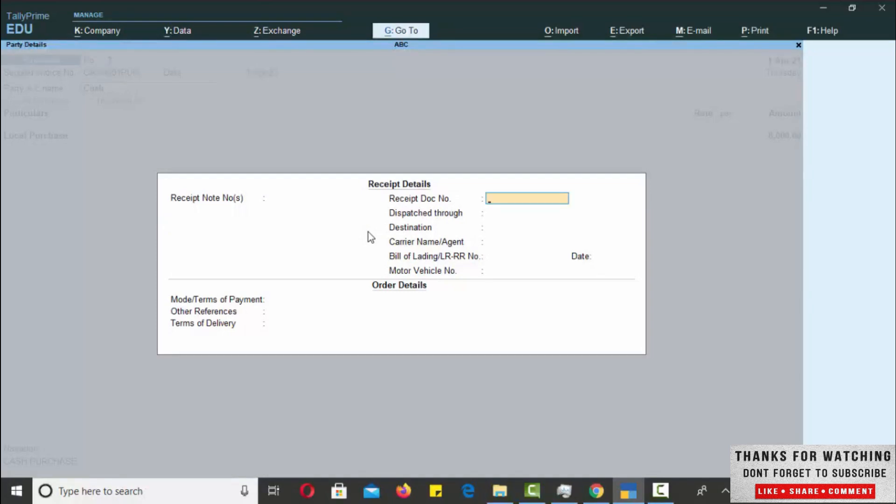
key(Return)
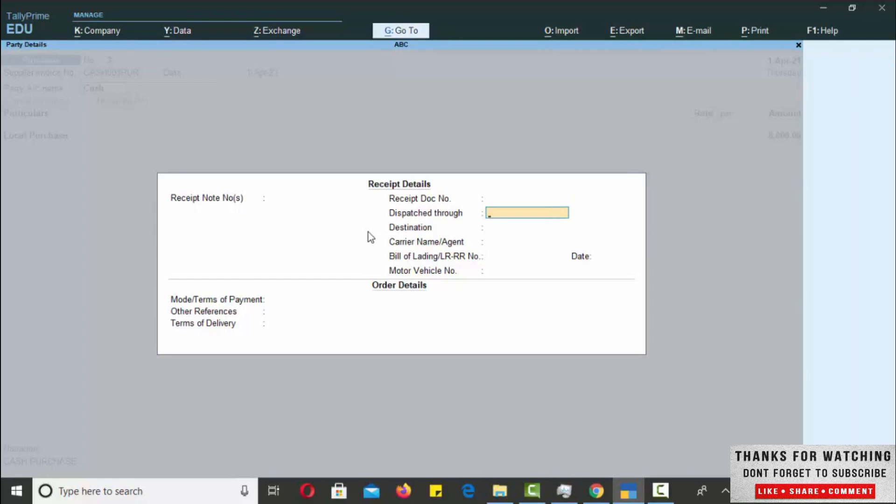
key(Return)
key(Return)
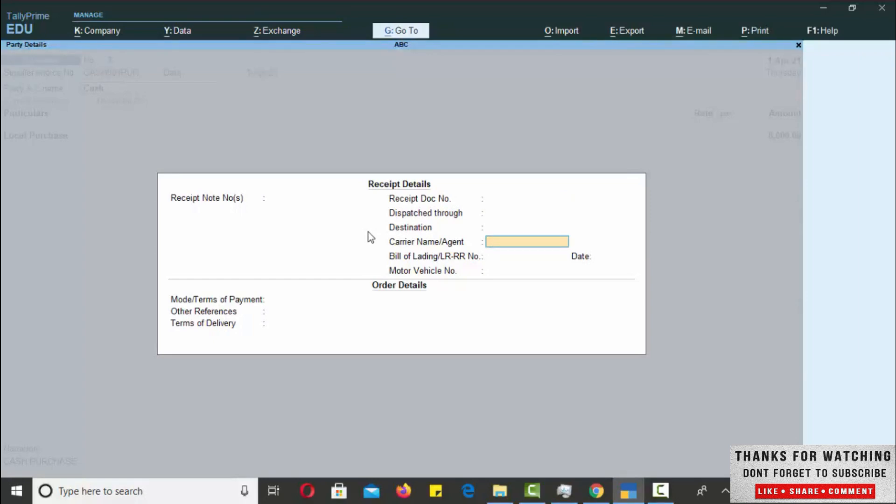
key(Return)
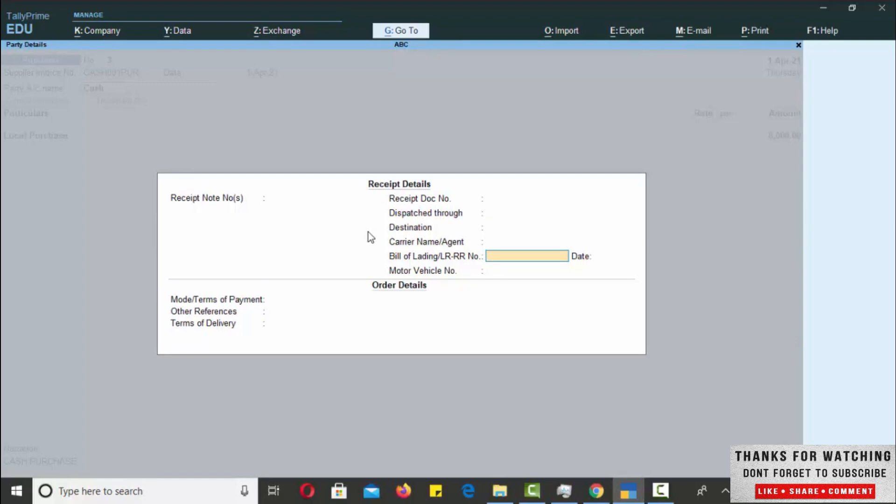
key(Return)
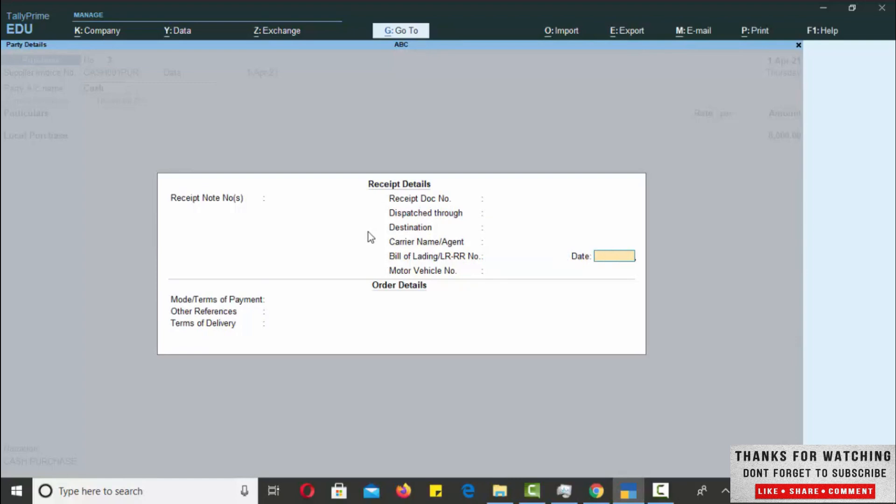
key(Return)
key(Return)
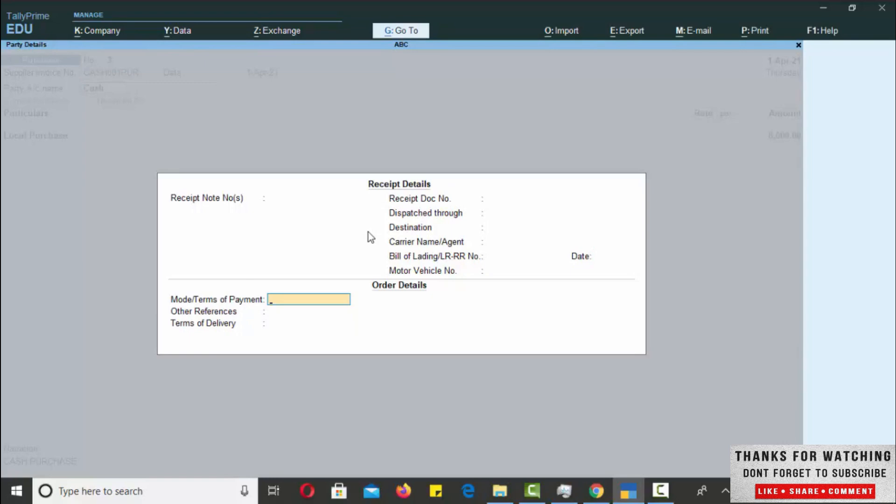
key(Return)
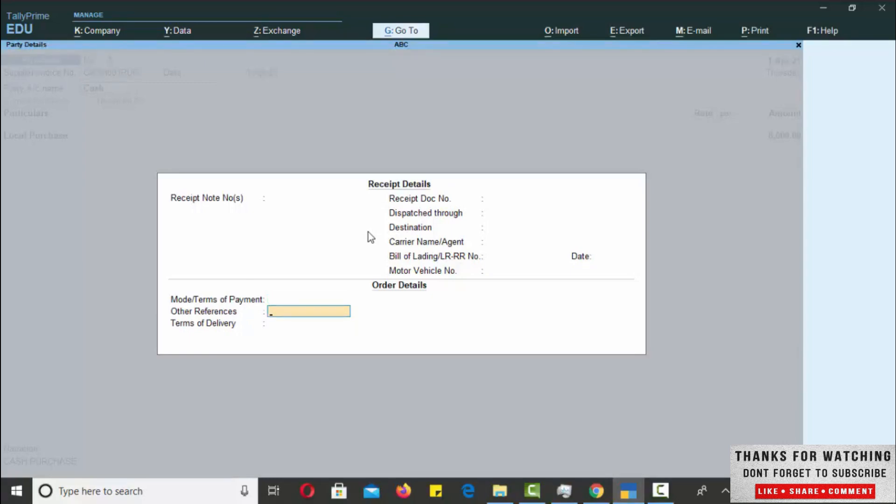
key(Return)
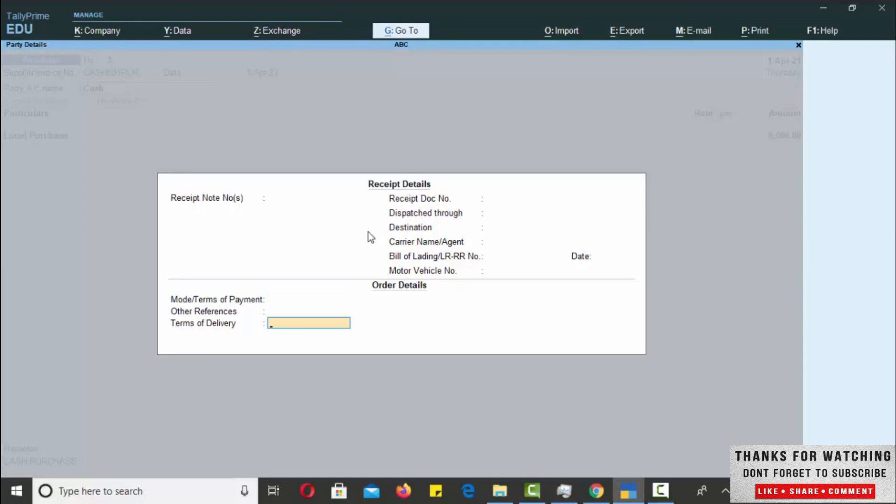
key(Return)
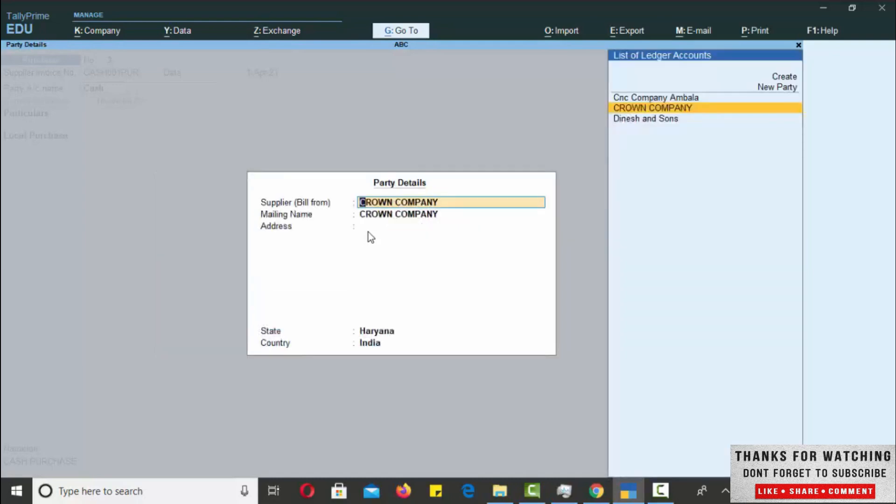
- Keep CROWN COMPANY as supplier and Haryana as state in the party details, and return to the voucher
key(Return)
key(Return)
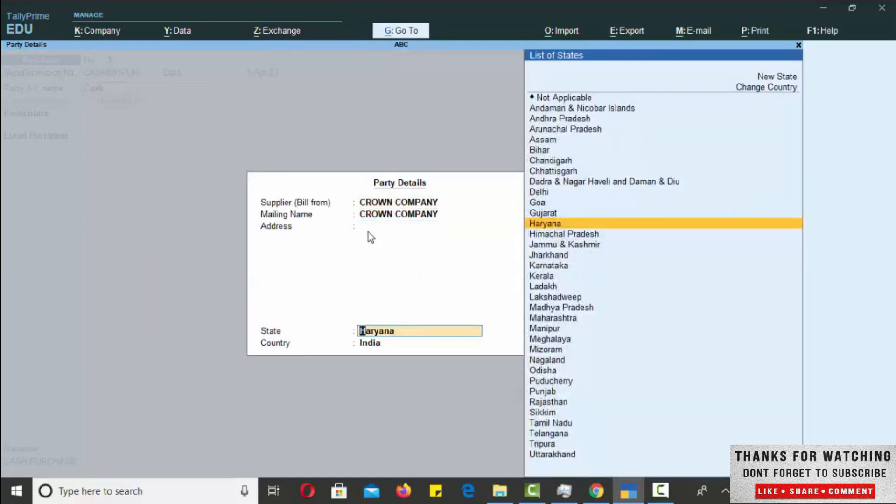
key(Return)
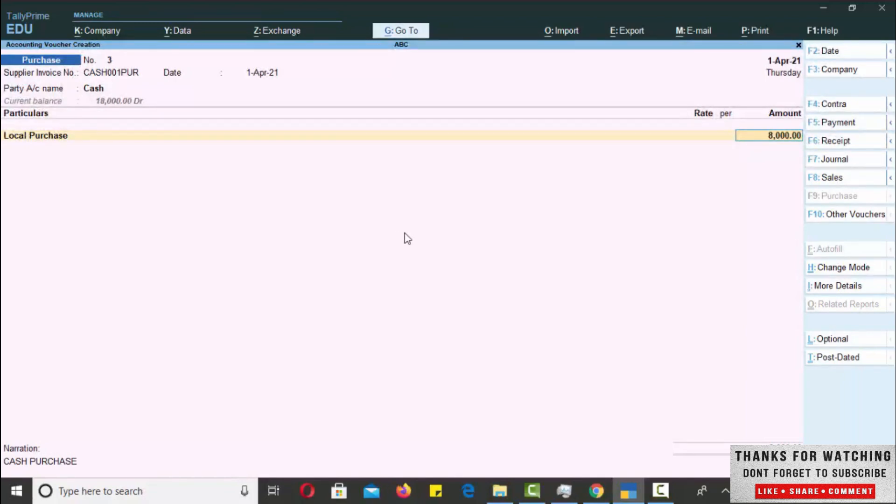
- Set Provide Order details to No in the voucher configuration, keep the remaining options and save it
key(F12)
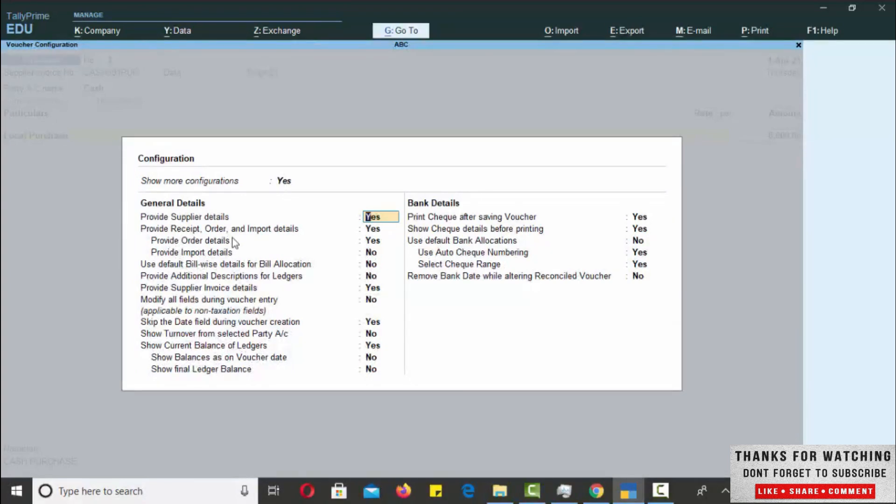
click(376, 242)
text(n)
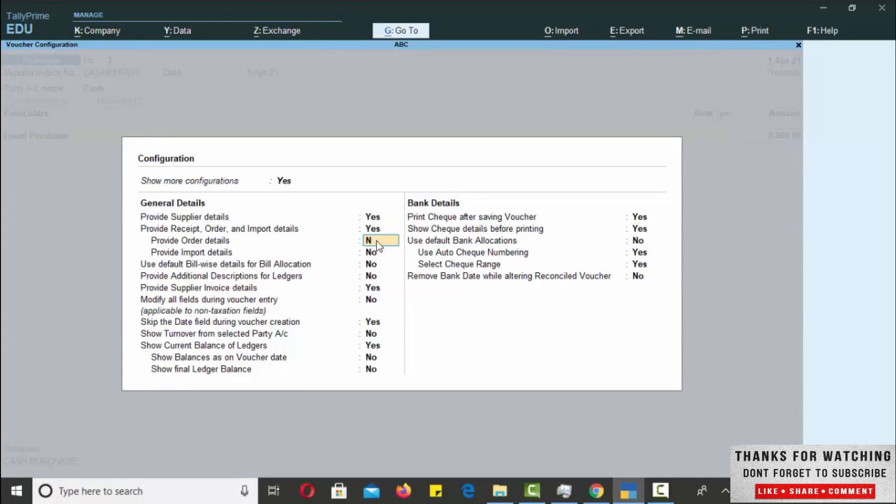
key(Return)
key(Return)
key(Return)
key(Return)
key(Return)
key(Return)
key(Return)
key(Return)
key(Return)
key(Return)
key(Return)
key(Return)
key(Return)
key(Return)
key(Return)
key(Return)
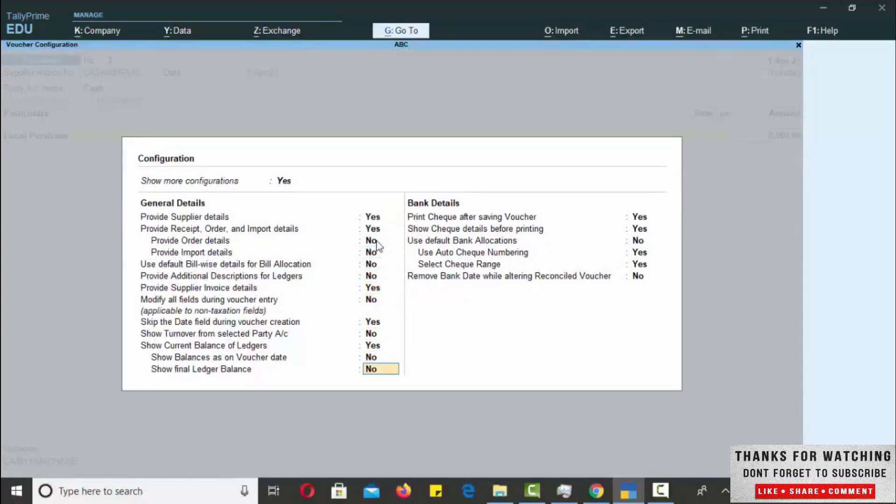
key(Return)
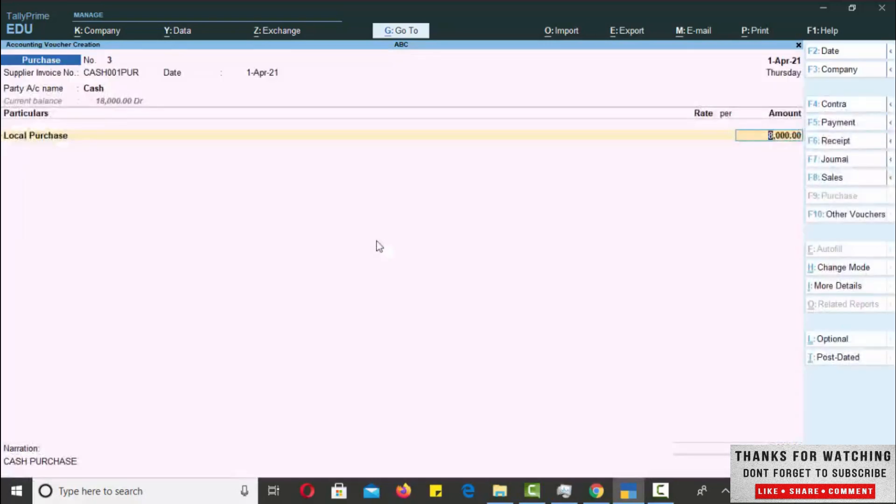
- Keep the Local Purchase amount and the narration, and accept the purchase voucher
key(Return)
key(Return)
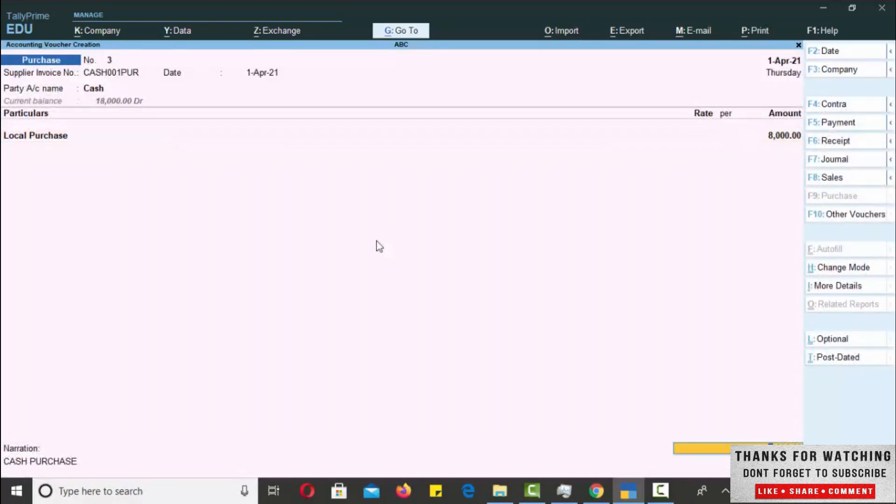
key(Return)
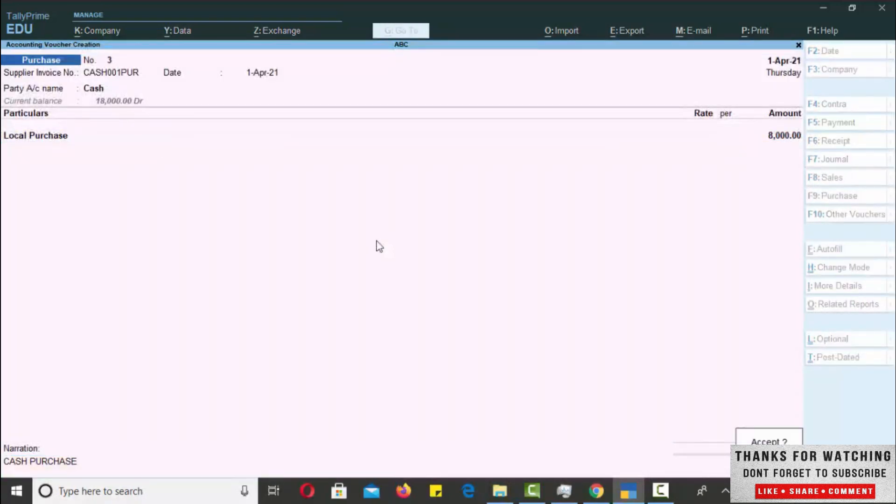
key(Return)
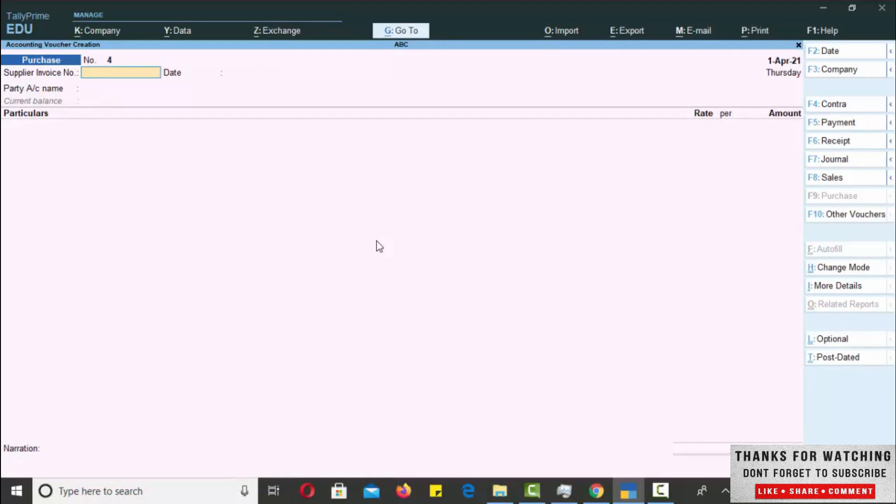